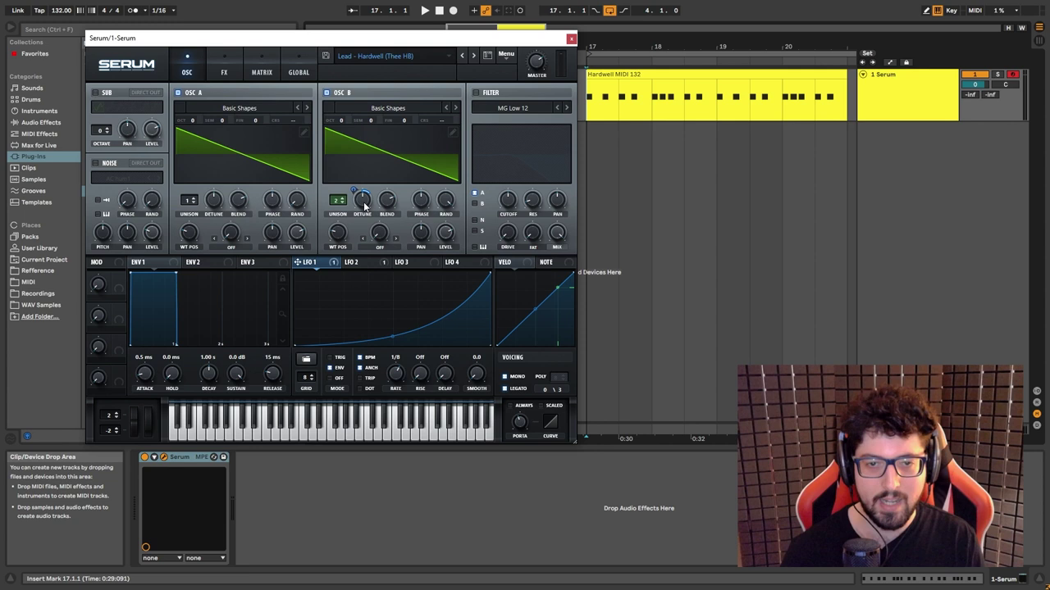
- Inspect oscillator B's unison detune to confirm LFO 1 modulates it by 15
right_click(367, 205)
left_click(369, 138)
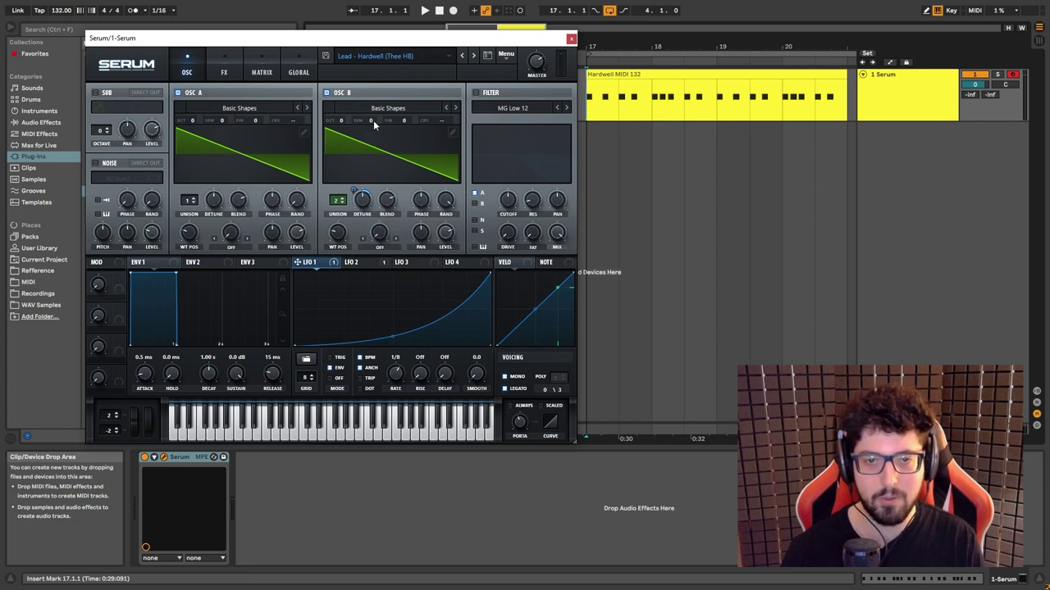
left_click(363, 206)
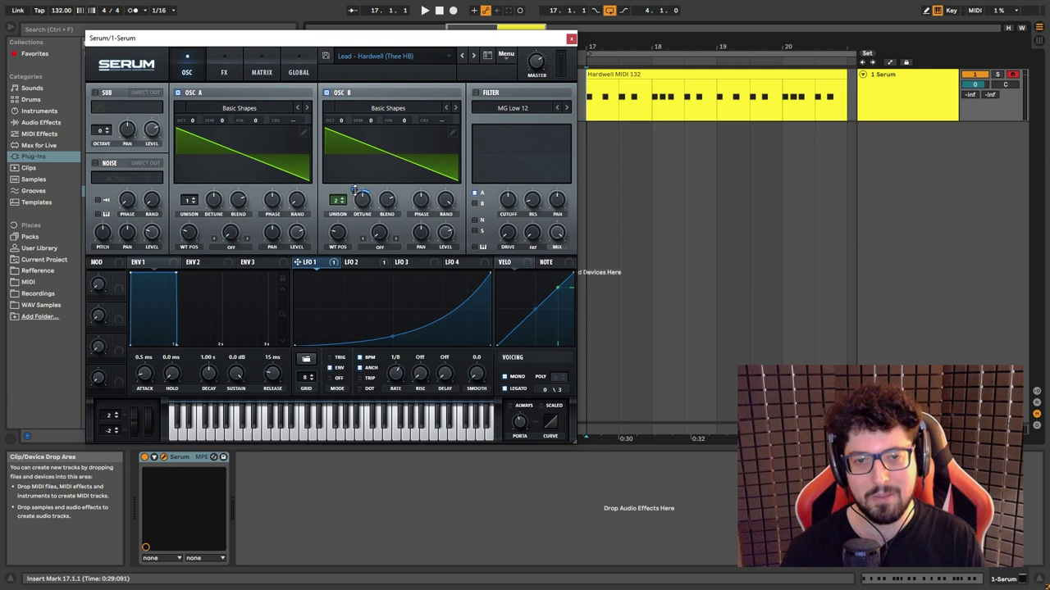
mouse_move(362, 199)
left_click(354, 190)
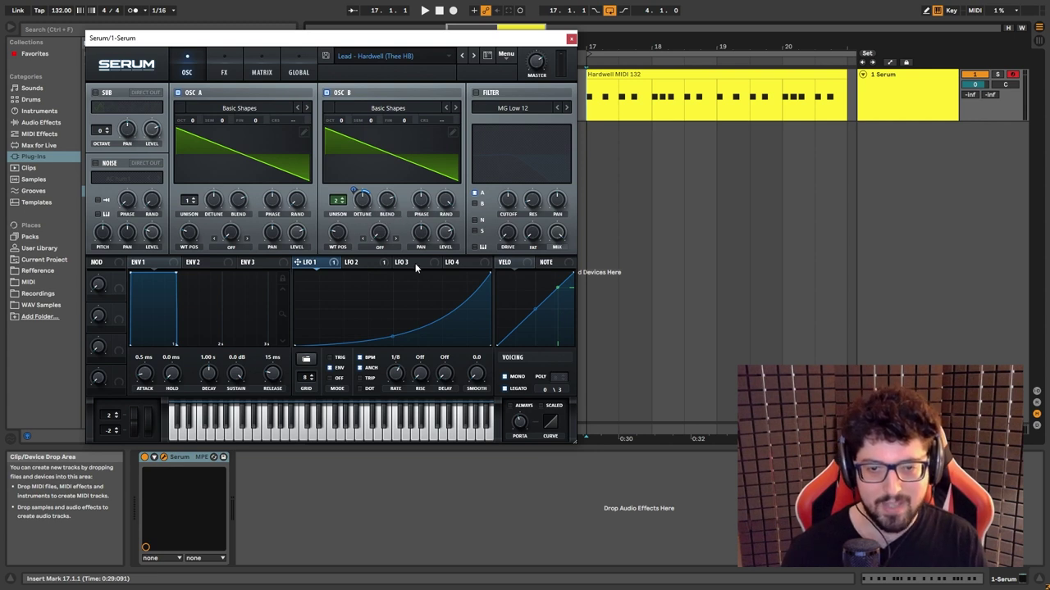
left_click(359, 263)
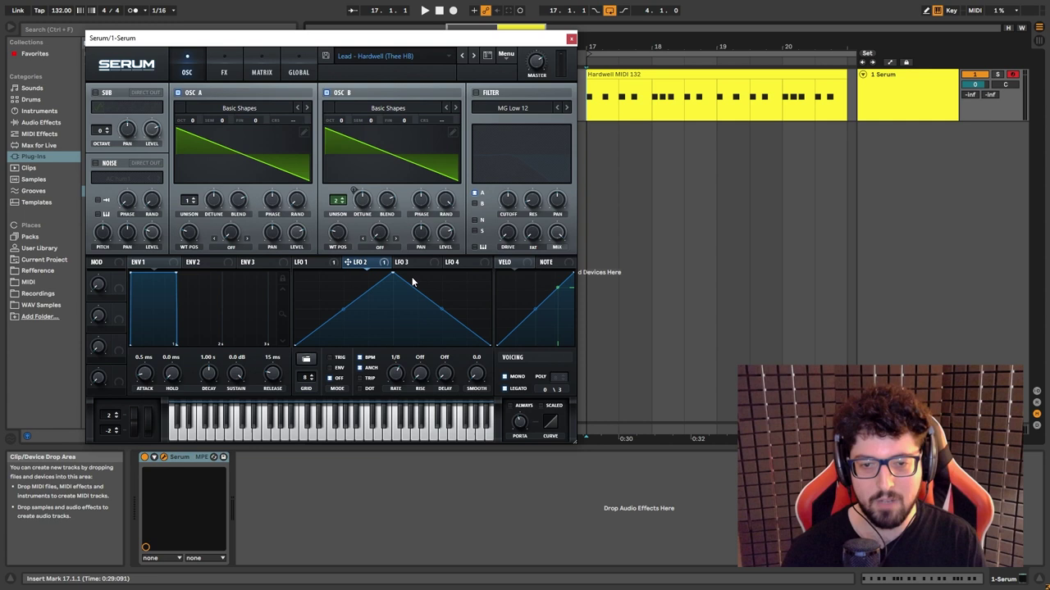
left_click(262, 62)
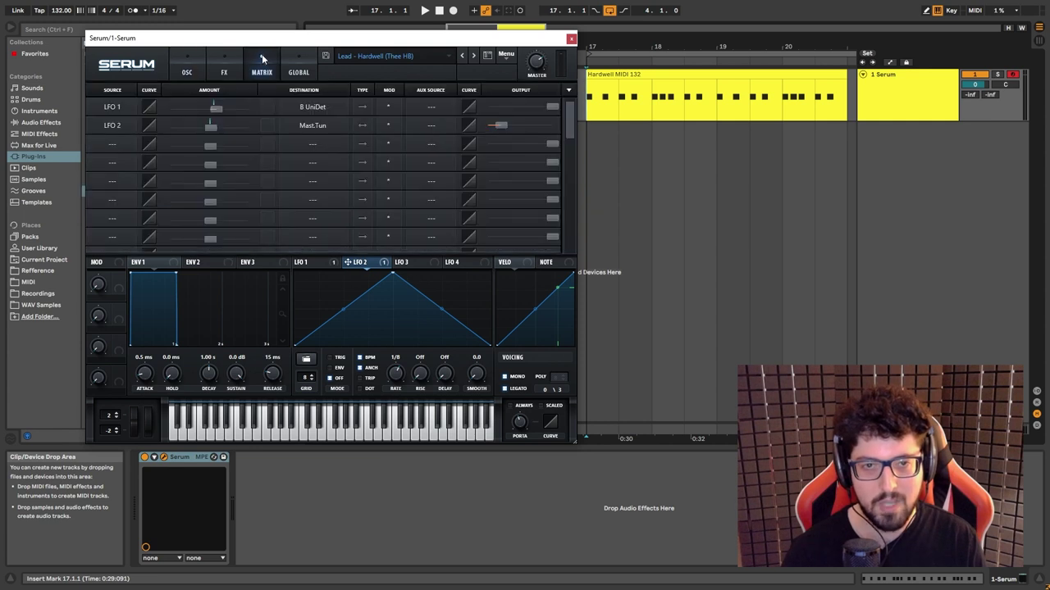
left_click(324, 127)
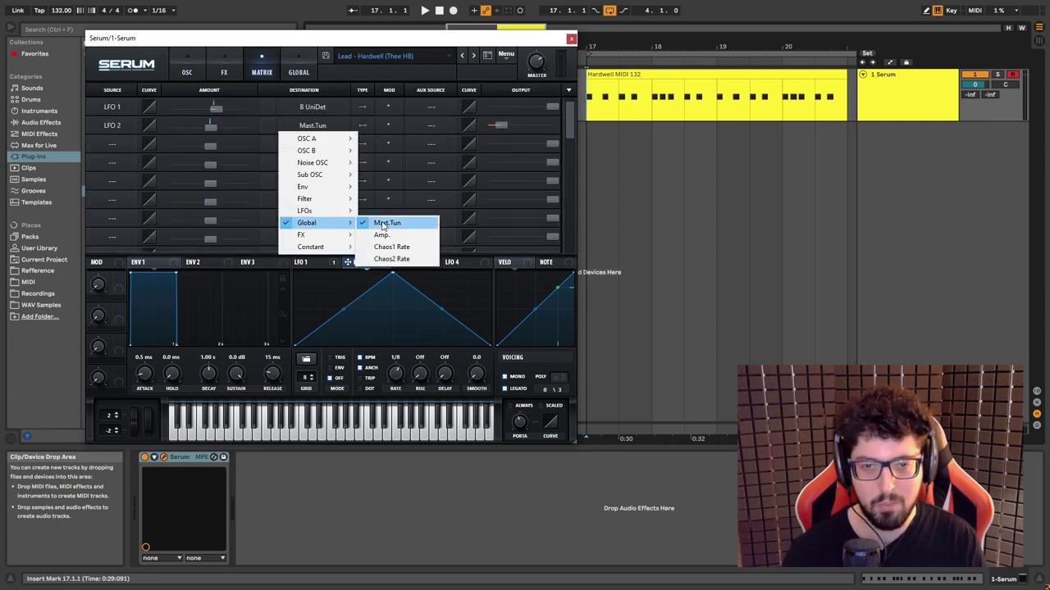
left_click(382, 223)
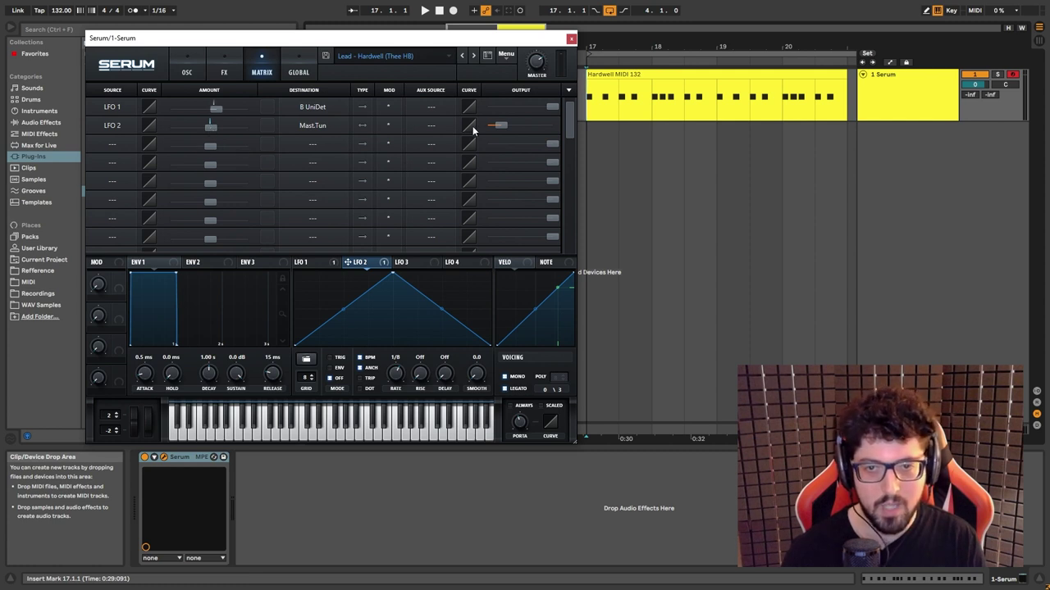
double_click(502, 109)
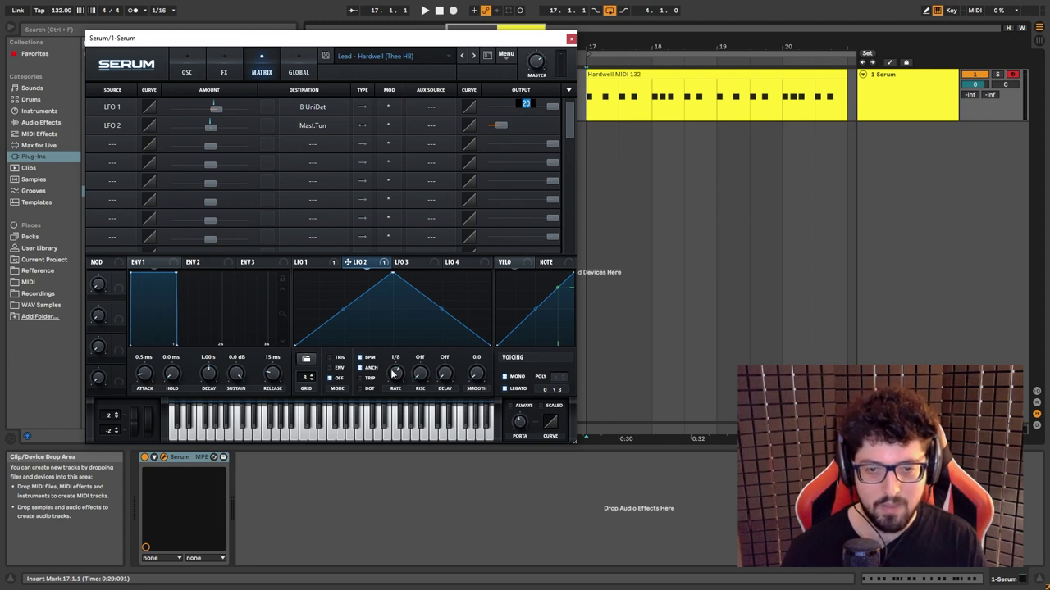
left_click(187, 66)
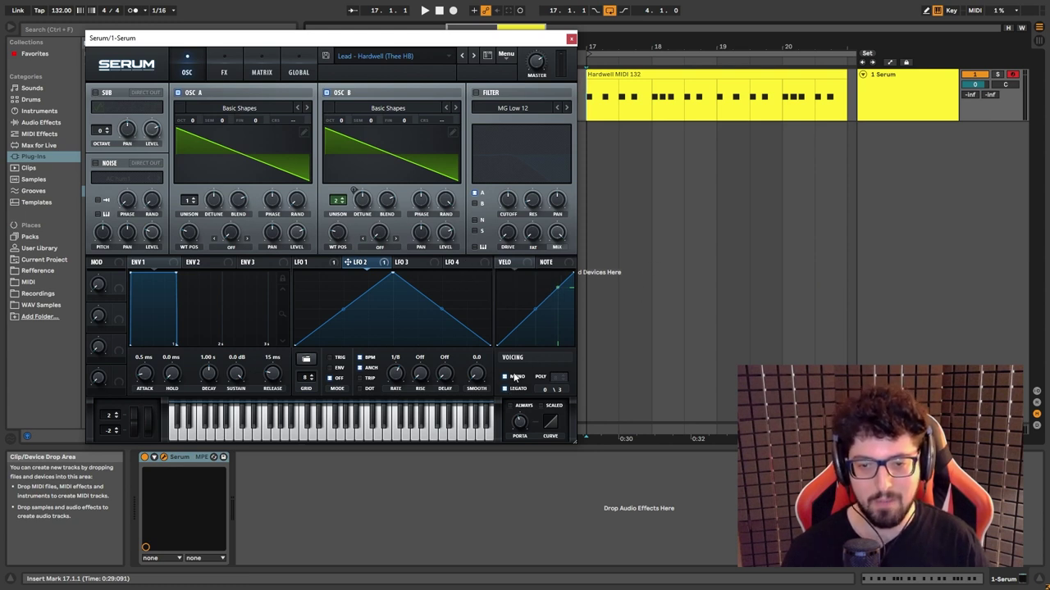
double_click(520, 425)
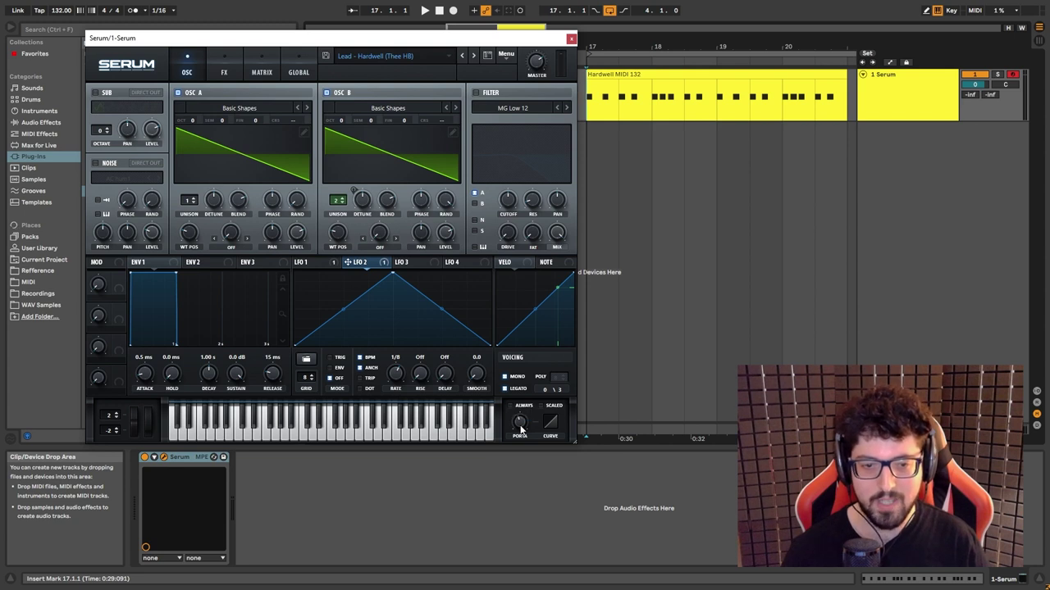
left_click(224, 72)
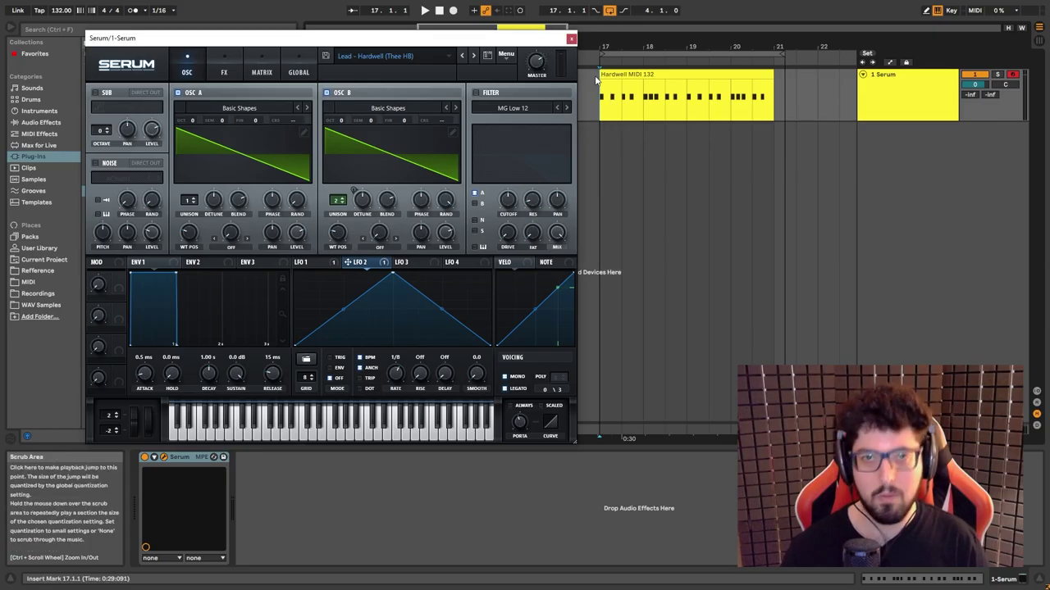
- Start arrangement playback to hear the Hardwell MIDI 132 clip through the Serum lead
key("space")
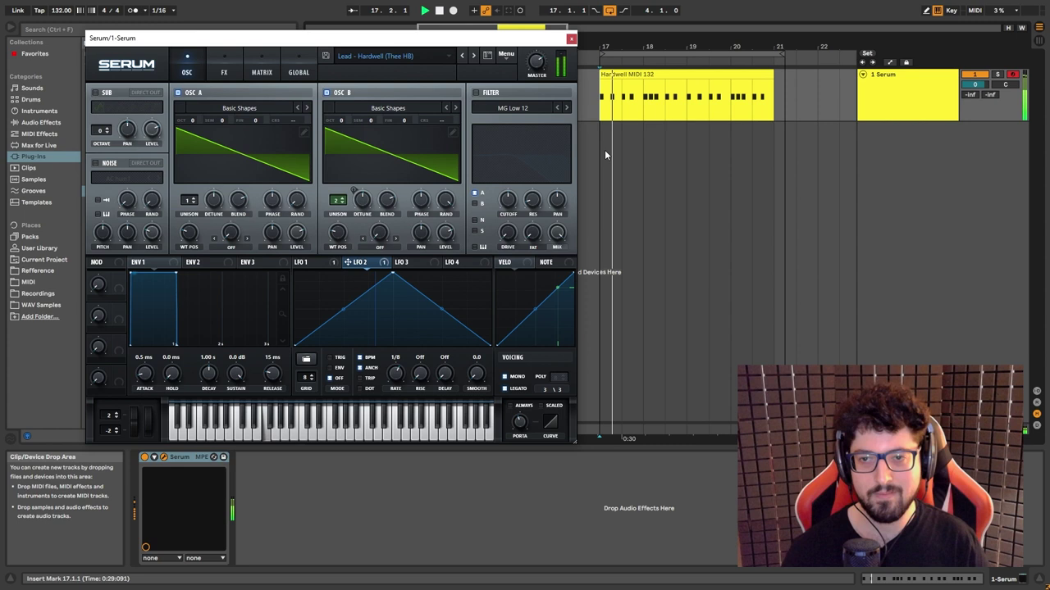